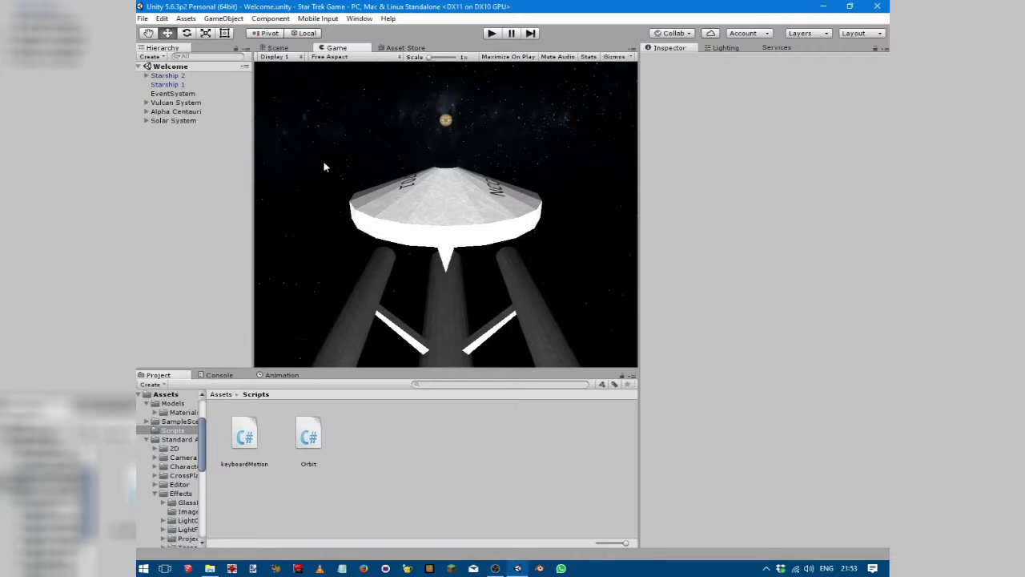
# Step: Run the Star Trek scene in Play mode to watch the planets orbit past the starship
pyautogui.hotkey('ctrl', 'p')
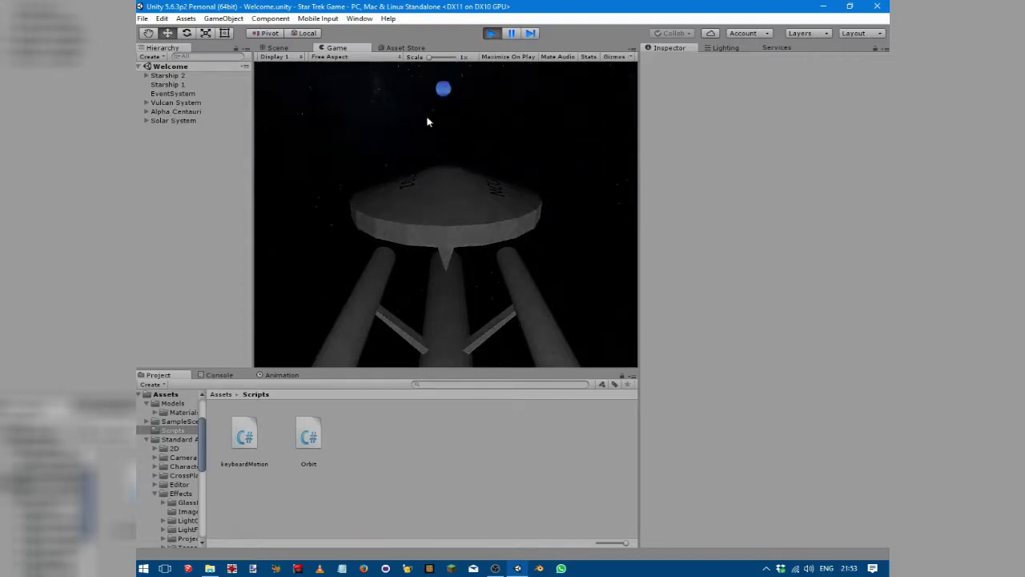
# Step: Stop the game, expand Solar System, select Jupiter, then frame the starship in Scene view
pyautogui.hotkey('ctrl', 'p')
pyautogui.click(278, 48)
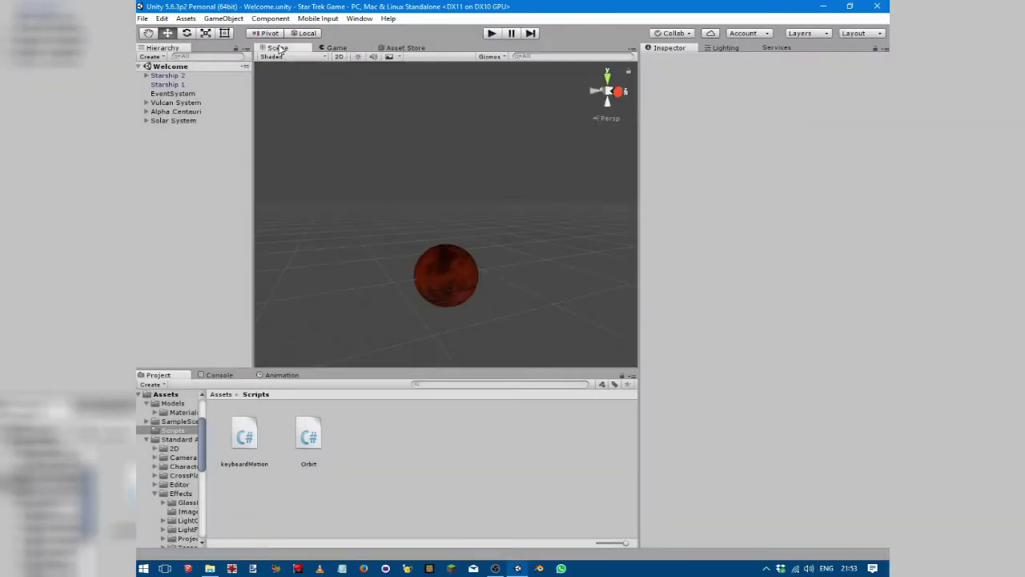
pyautogui.click(146, 120)
pyautogui.click(169, 174)
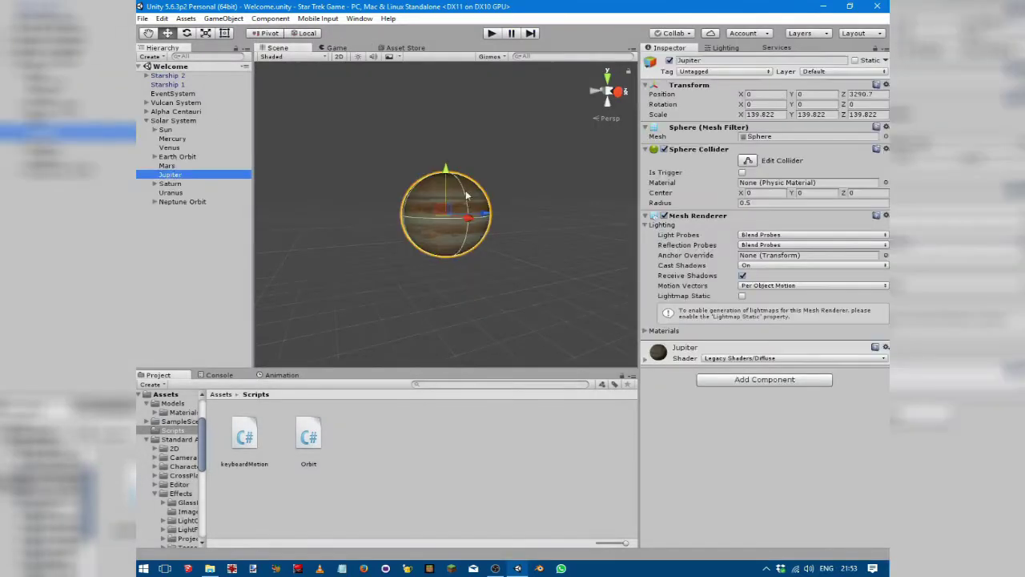
pyautogui.keyDown('alt'); pyautogui.moveTo(519, 234); pyautogui.dragTo(470, 309); pyautogui.keyUp('alt')
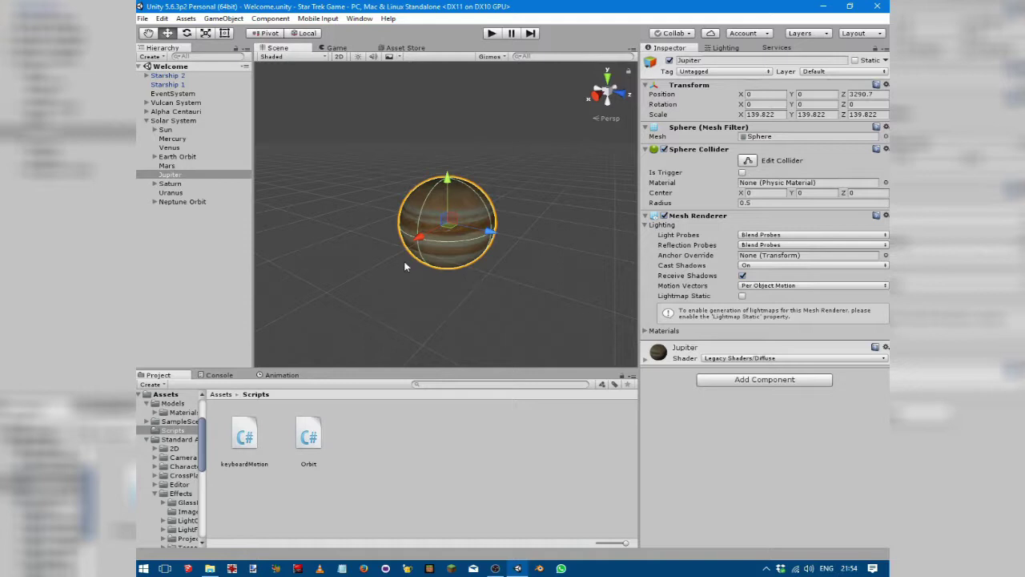
pyautogui.doubleClick(168, 84)
# Step: Clear the selection and orbit the Scene view to look up at the starship's underside
pyautogui.click(469, 218)
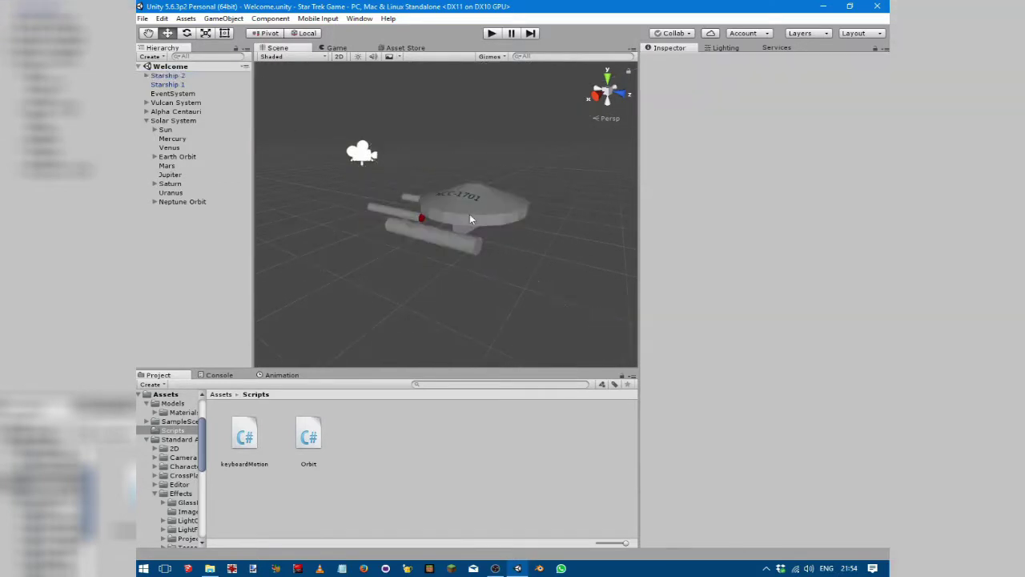
pyautogui.keyDown('alt'); pyautogui.moveTo(469, 215); pyautogui.dragTo(483, 296); pyautogui.keyUp('alt')
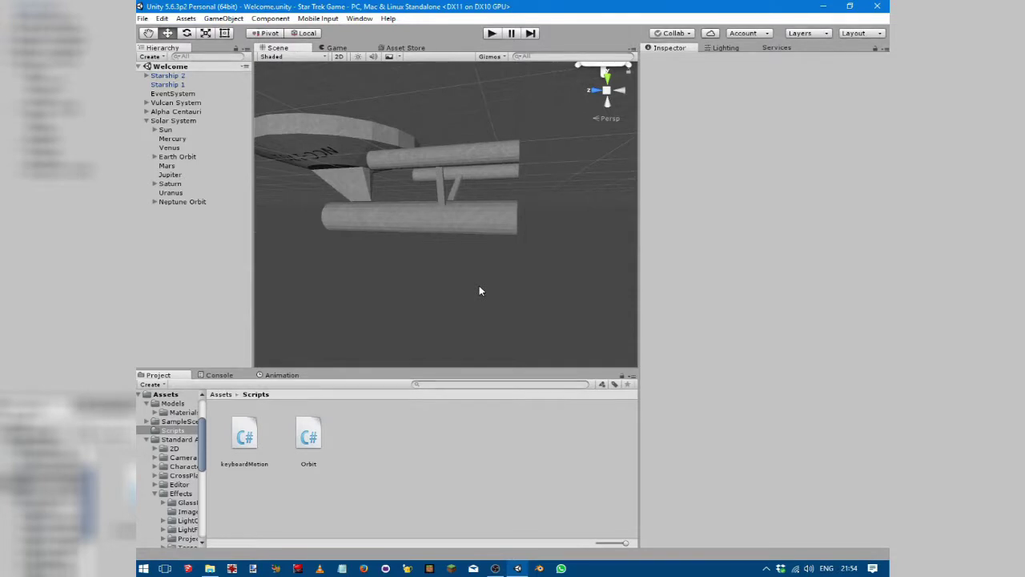
# Step: Collapse Solar System and open Scales.txt from the Assets folder to read the unit scales
pyautogui.click(147, 120)
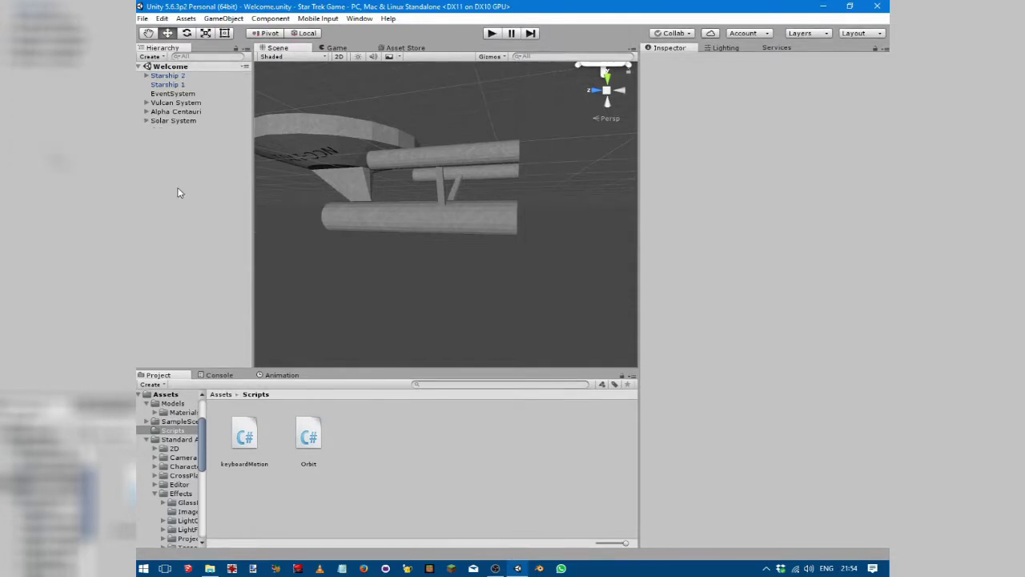
pyautogui.click(221, 394)
pyautogui.click(247, 501)
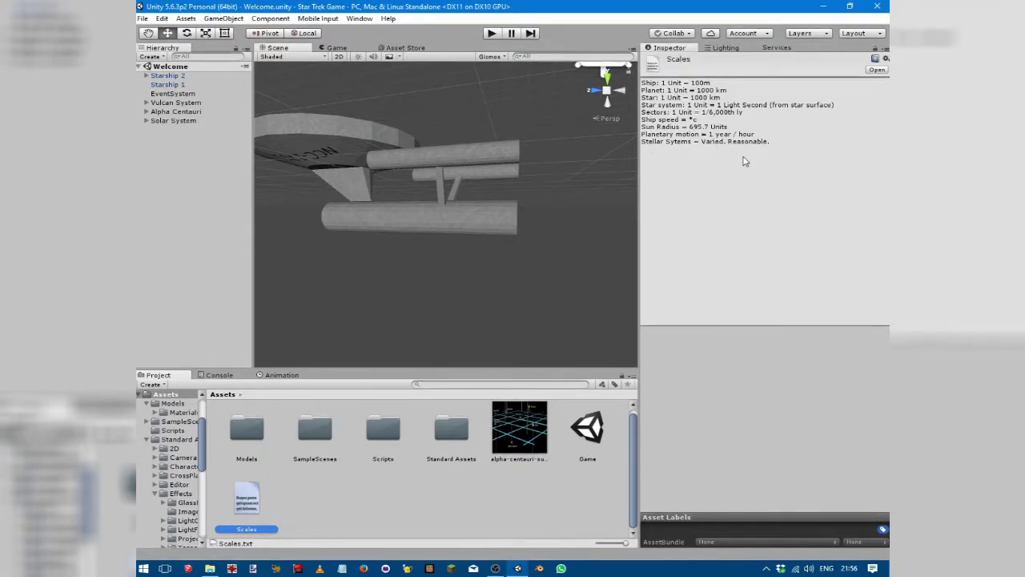
# Step: Expand Alpha Centauri and its Proxima orbit rotator, then select Proxima Orbit
pyautogui.click(146, 112)
pyautogui.doubleClick(175, 112)
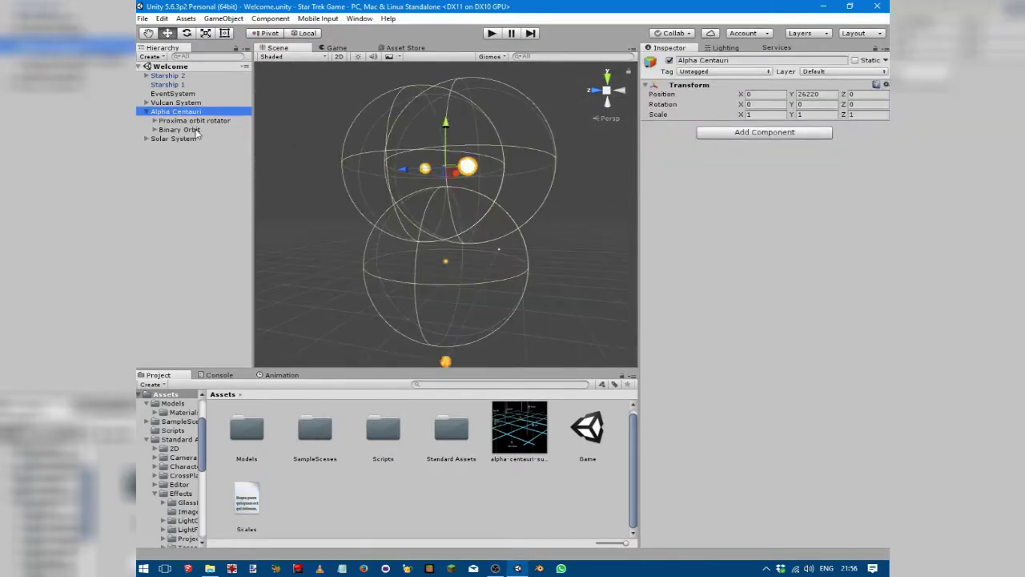
pyautogui.click(155, 121)
pyautogui.click(185, 121)
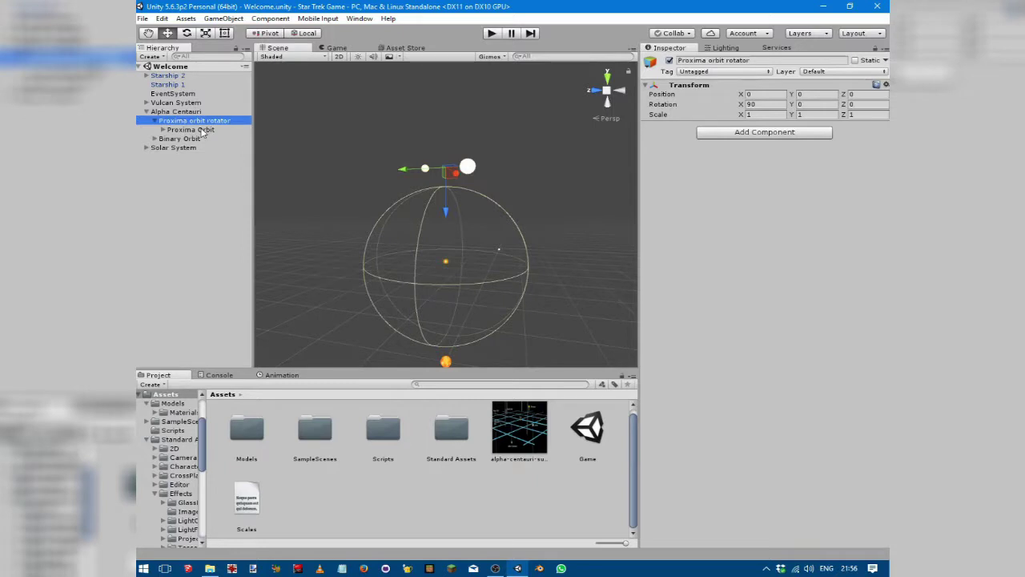
pyautogui.click(203, 133)
pyautogui.keyDown('alt'); pyautogui.moveTo(535, 183); pyautogui.dragTo(588, 180); pyautogui.keyUp('alt')
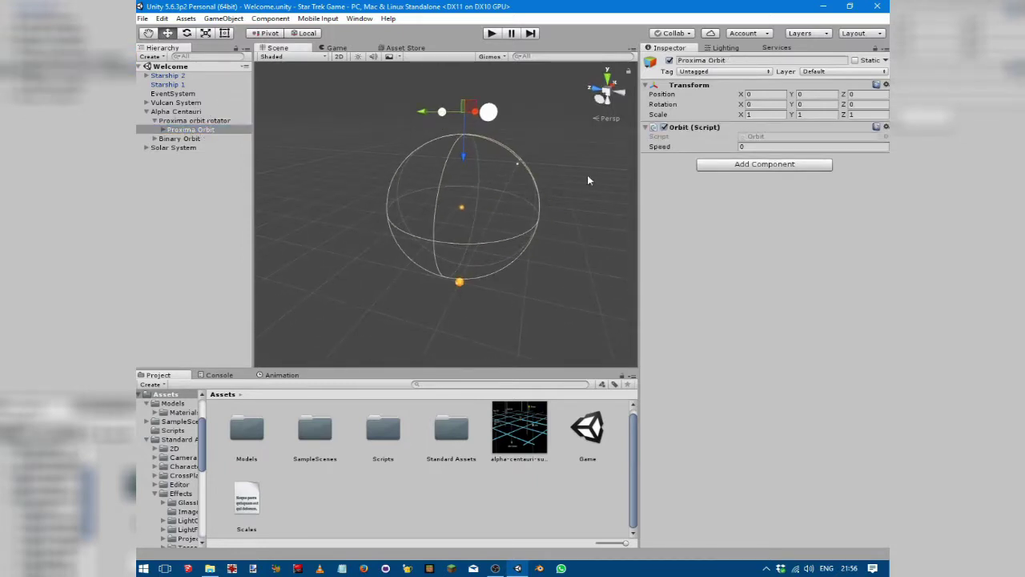
# Step: Spin Proxima Orbit around its Y axis, edit its orbit Speed, and run the game
pyautogui.moveTo(791, 107); pyautogui.dragTo(684, 406)
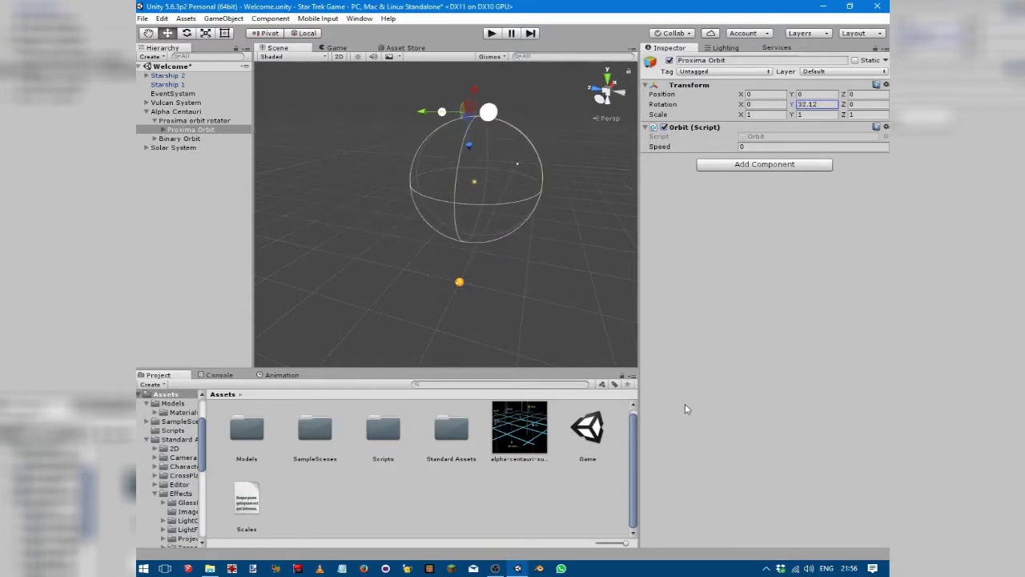
pyautogui.click(776, 148)
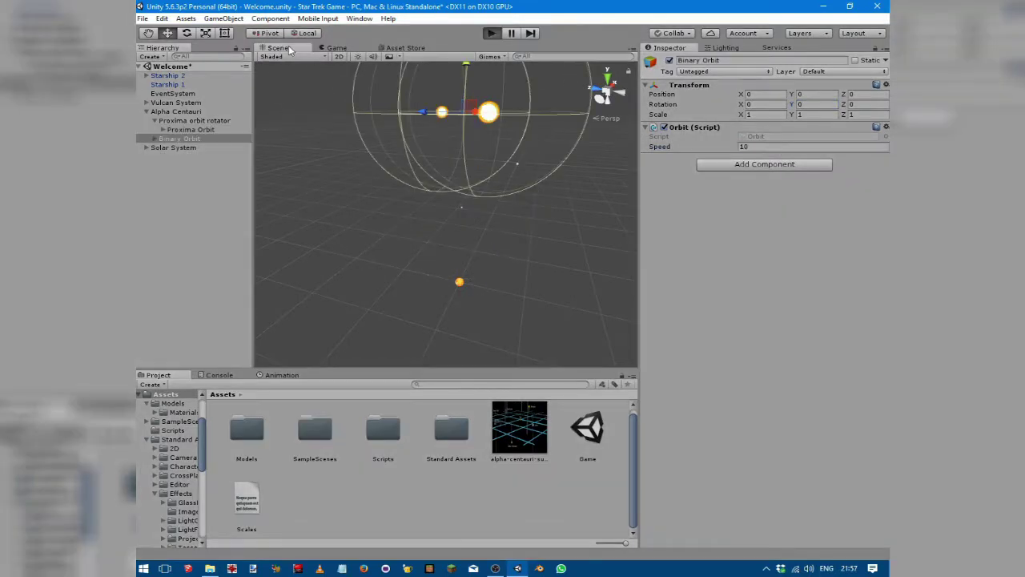
pyautogui.click(491, 33)
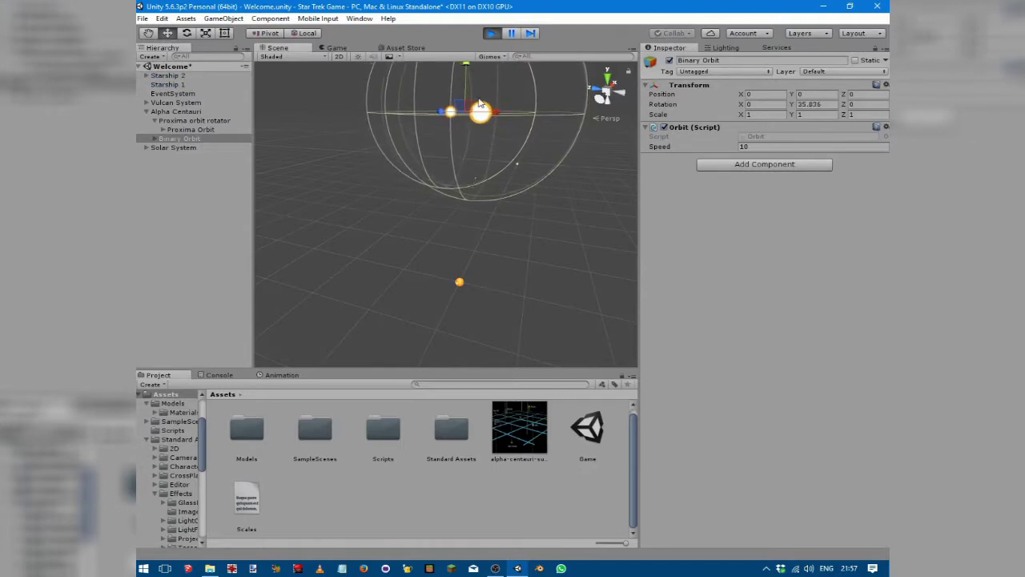
# Step: Frame Binary Orbit in the Scene view and exit Play mode
pyautogui.press('f')
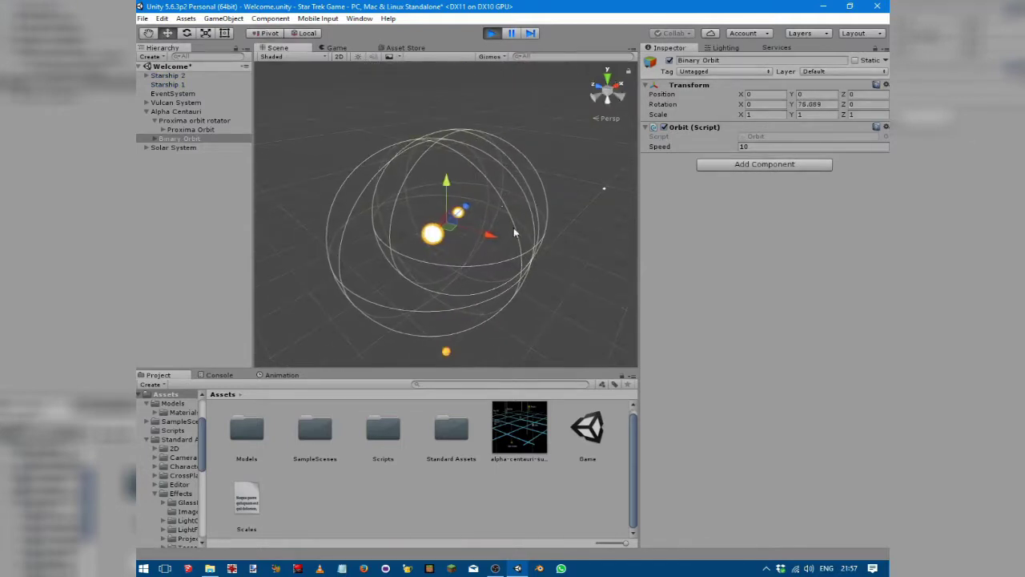
pyautogui.hotkey('ctrl', 'p')
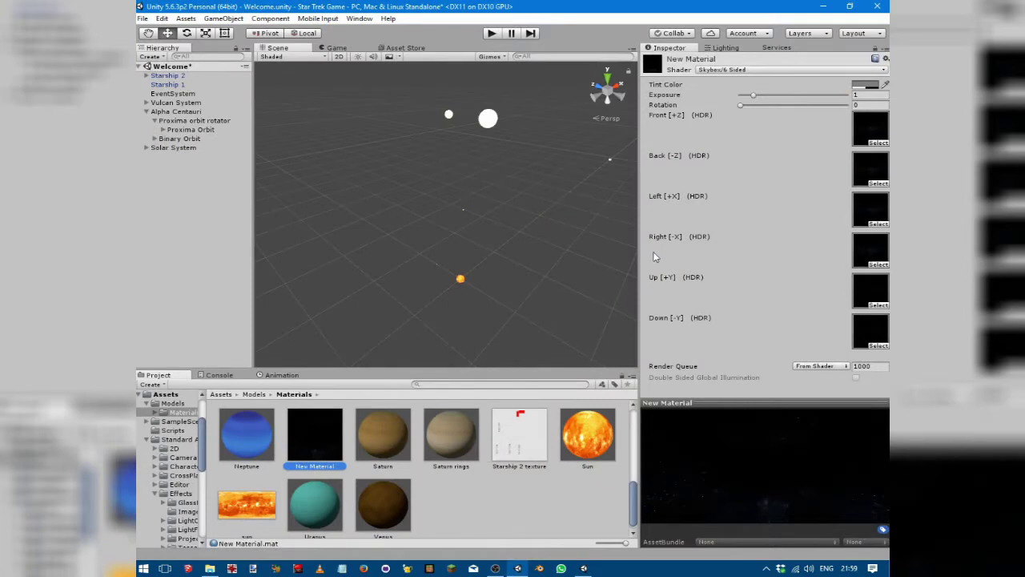
pyautogui.click(469, 491)
pyautogui.rightClick(469, 491)
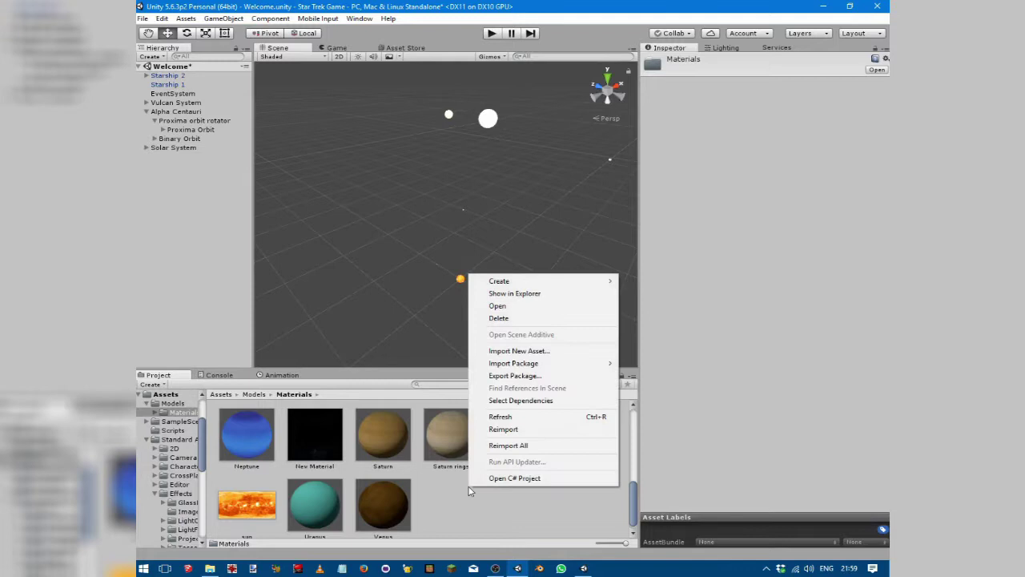
pyautogui.moveTo(506, 285)
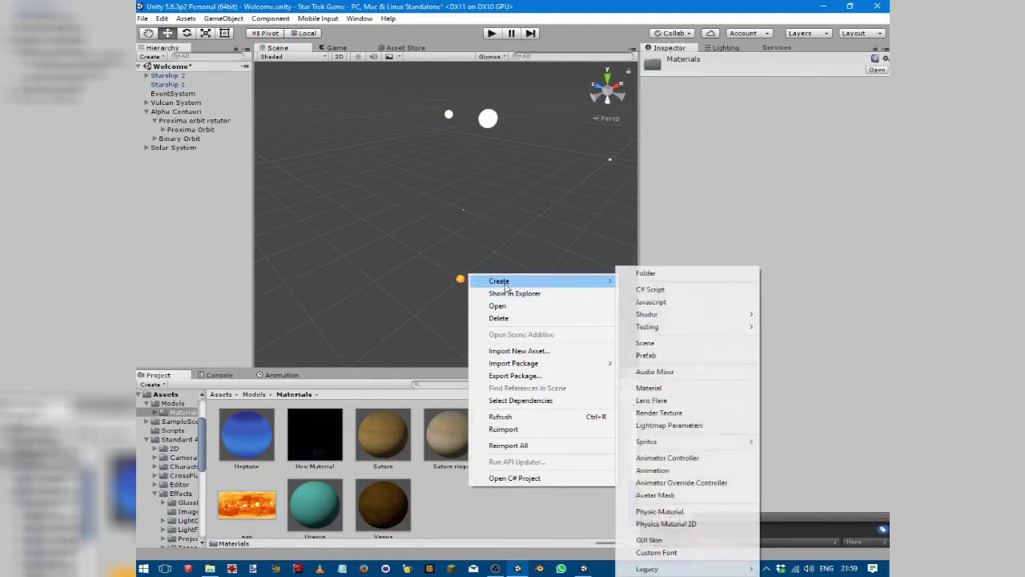
pyautogui.click(650, 387)
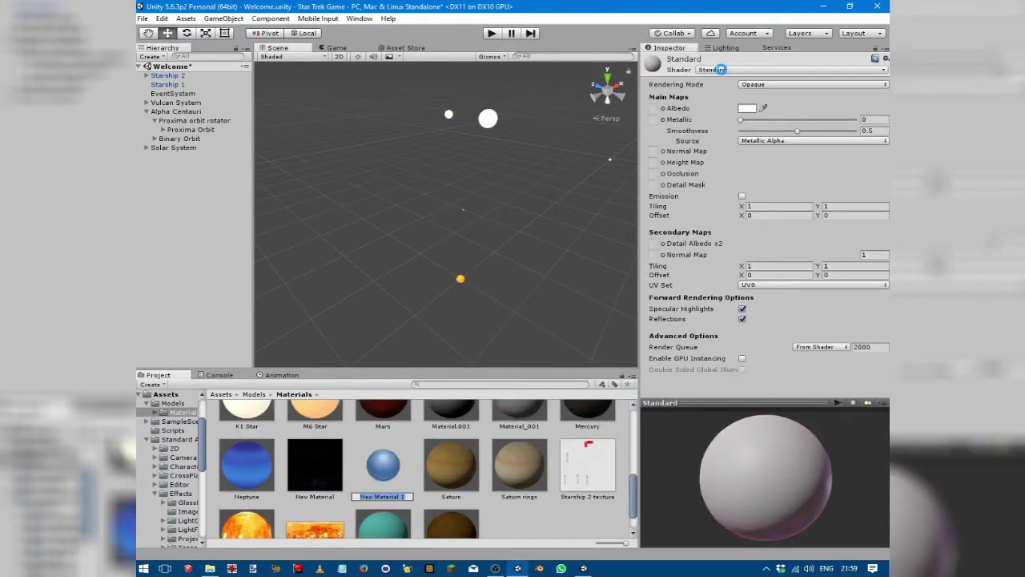
pyautogui.click(722, 70)
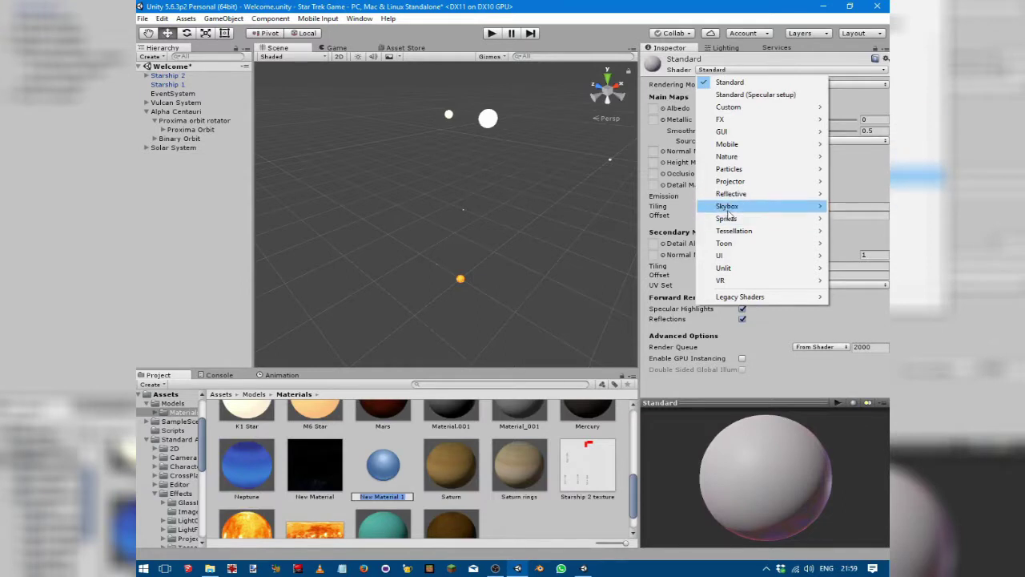
pyautogui.moveTo(728, 205)
pyautogui.click(669, 207)
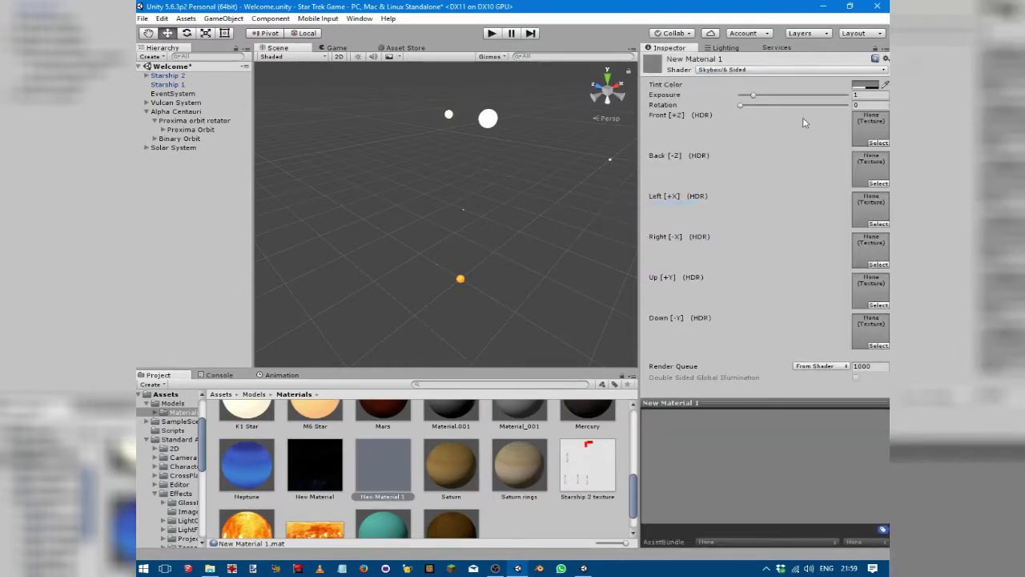
pyautogui.click(395, 458)
pyautogui.press('Delete')
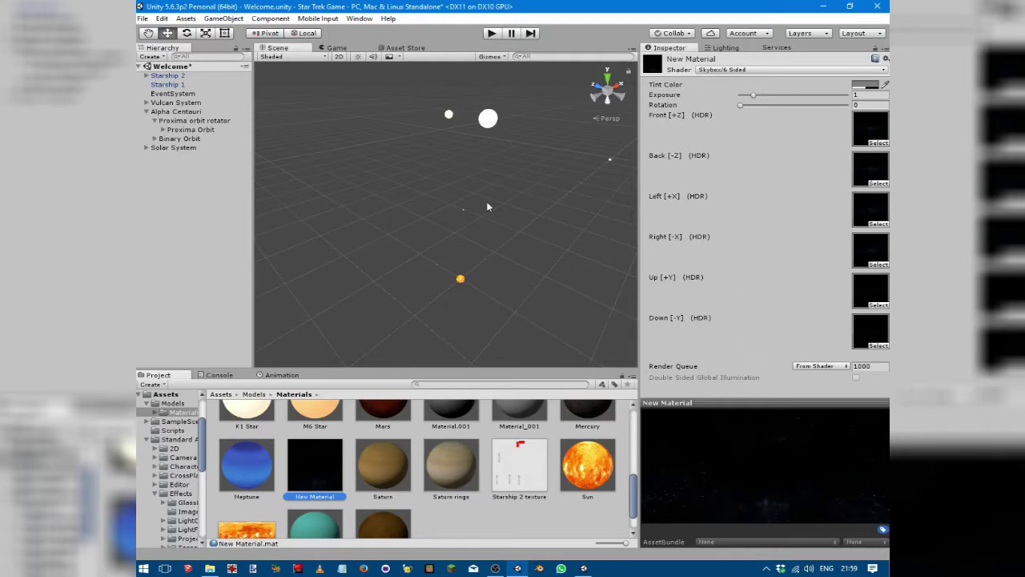
# Step: Switch to the Game view to see the starship against the starfield skybox
pyautogui.click(328, 48)
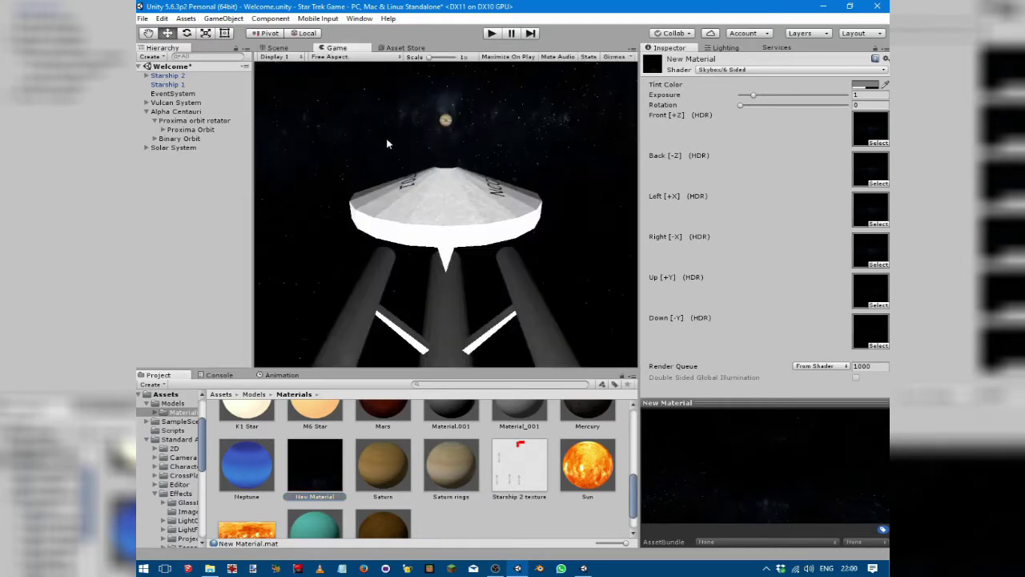